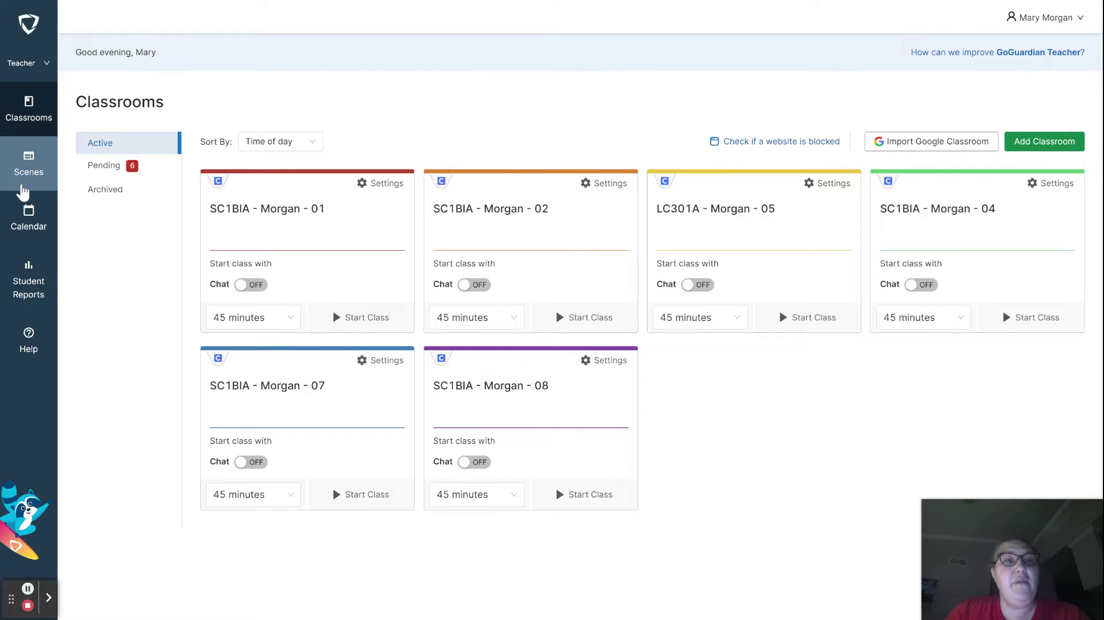
Start a new blocked websites list in Scenes named Sample Blocked List and continue to its website selection
click(24, 173)
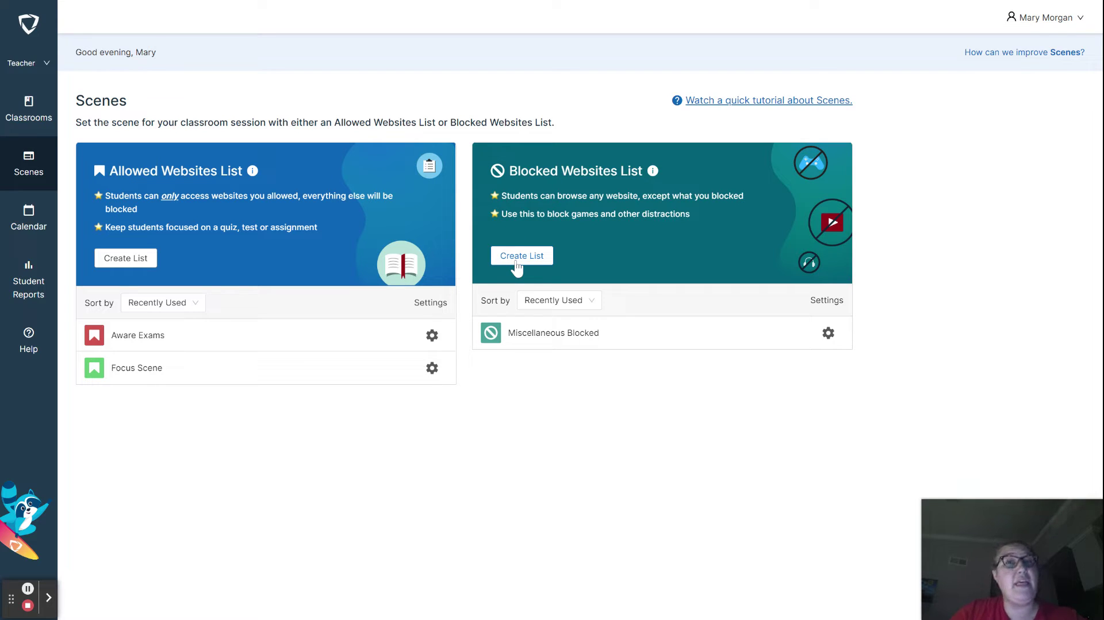
click(517, 262)
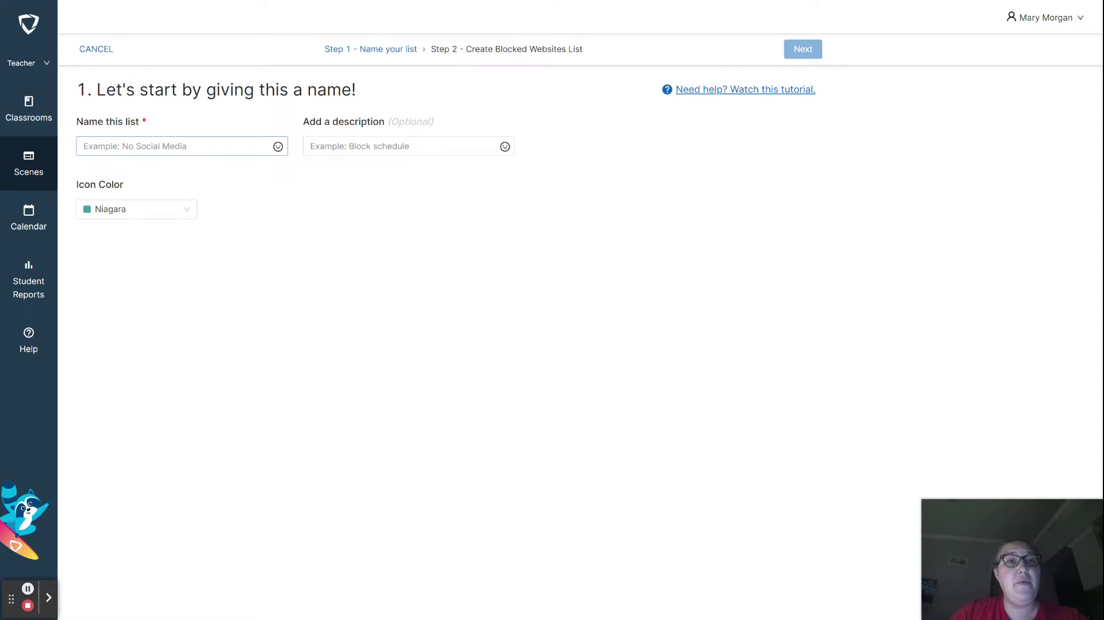
text(Sample )
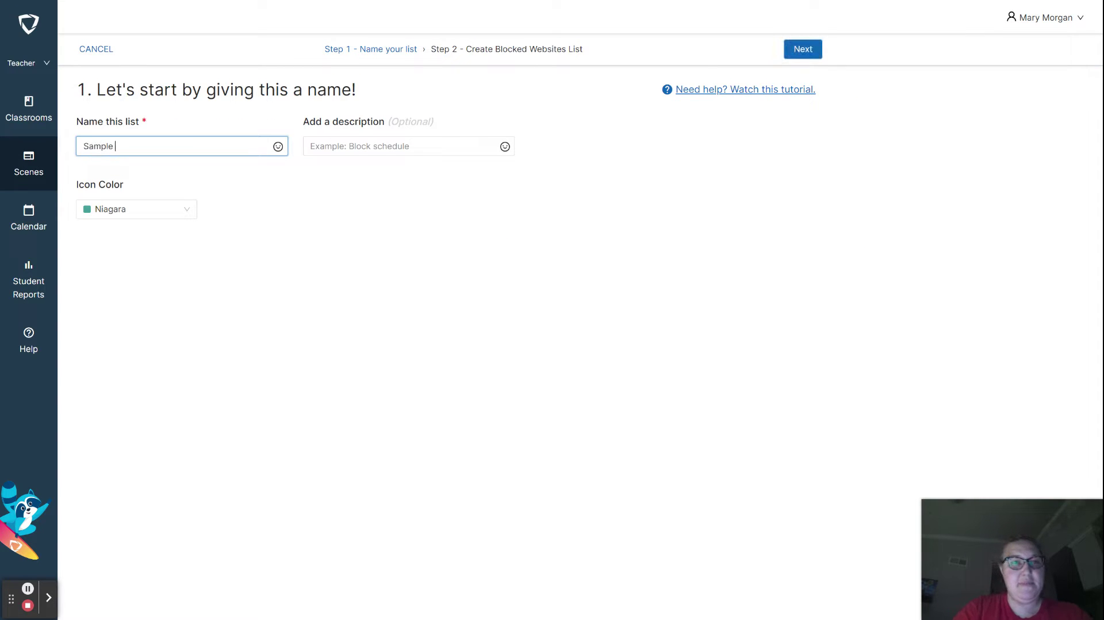
text(Blocked List)
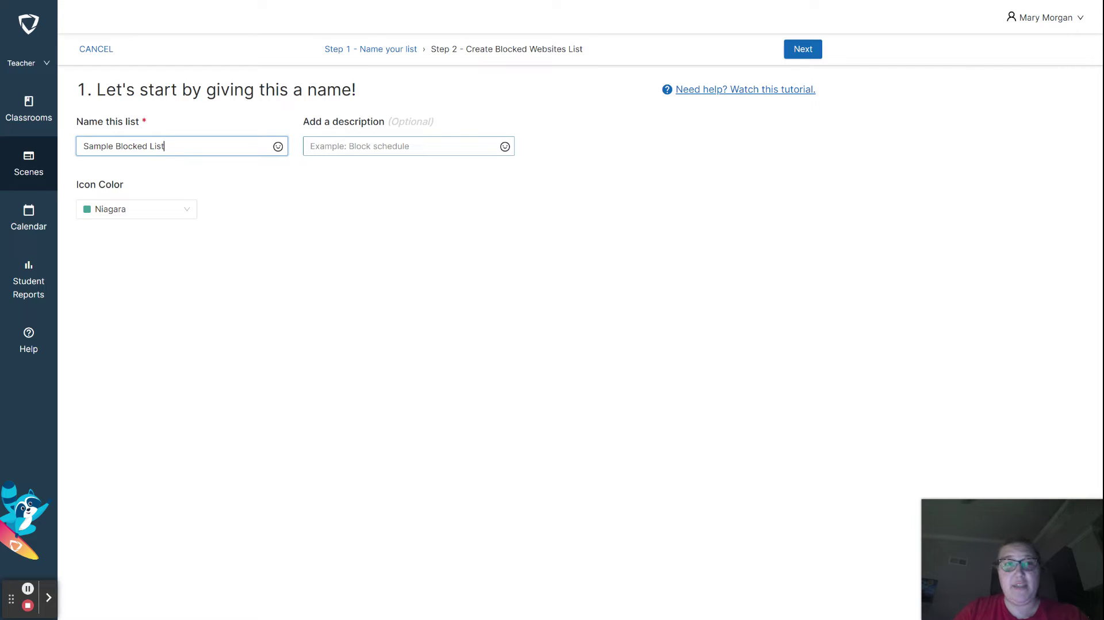
click(236, 230)
click(801, 55)
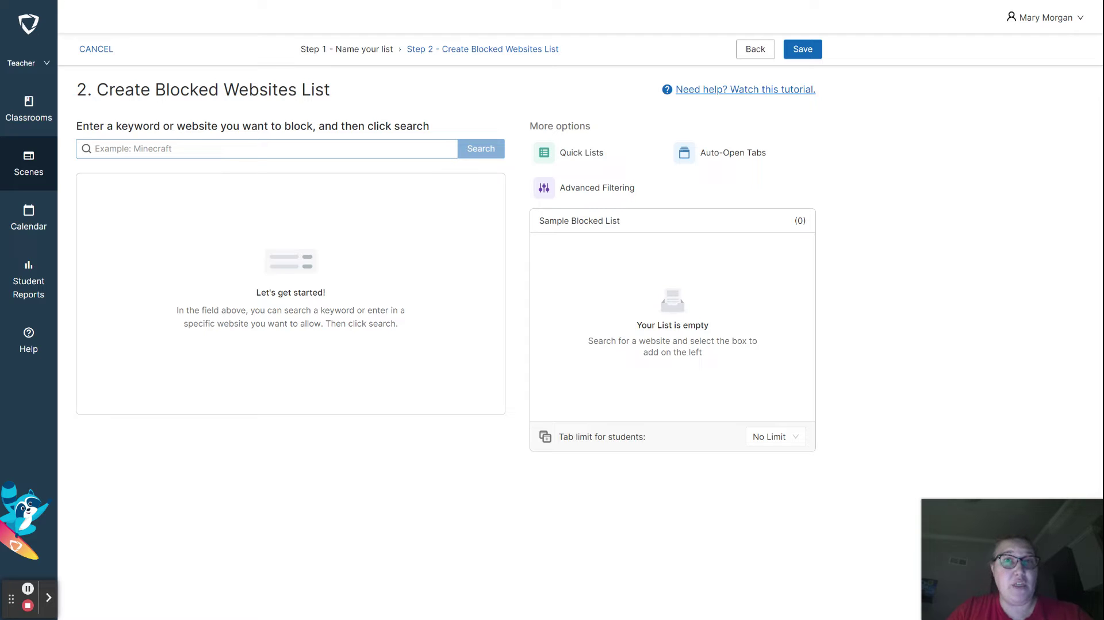
click(157, 150)
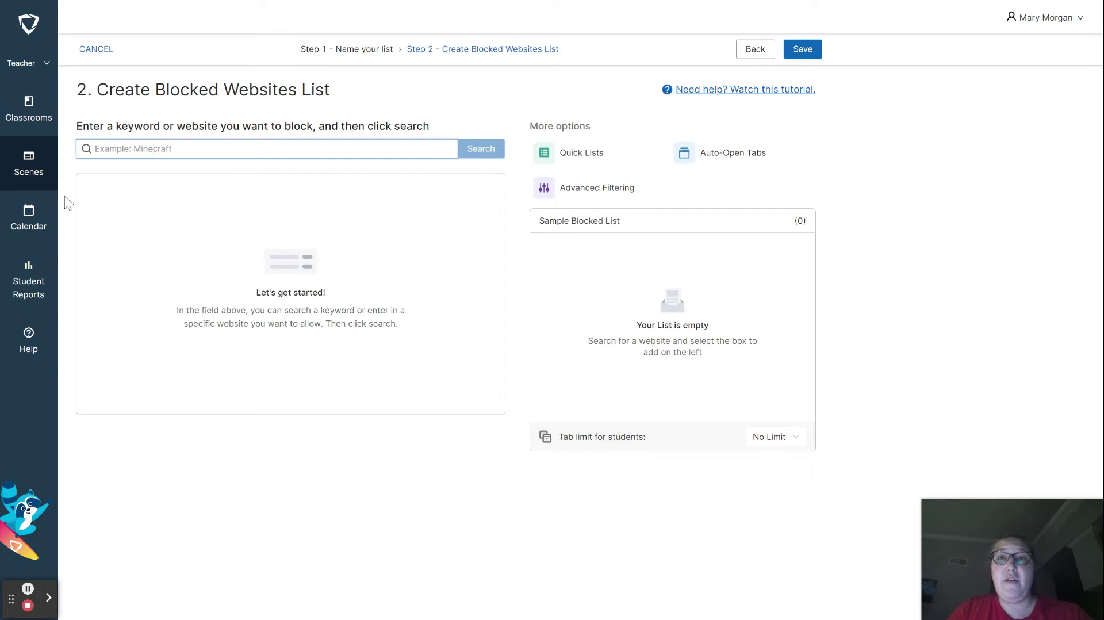
text(color)
key(BackSpace)
key(BackSpace)
text(ol)
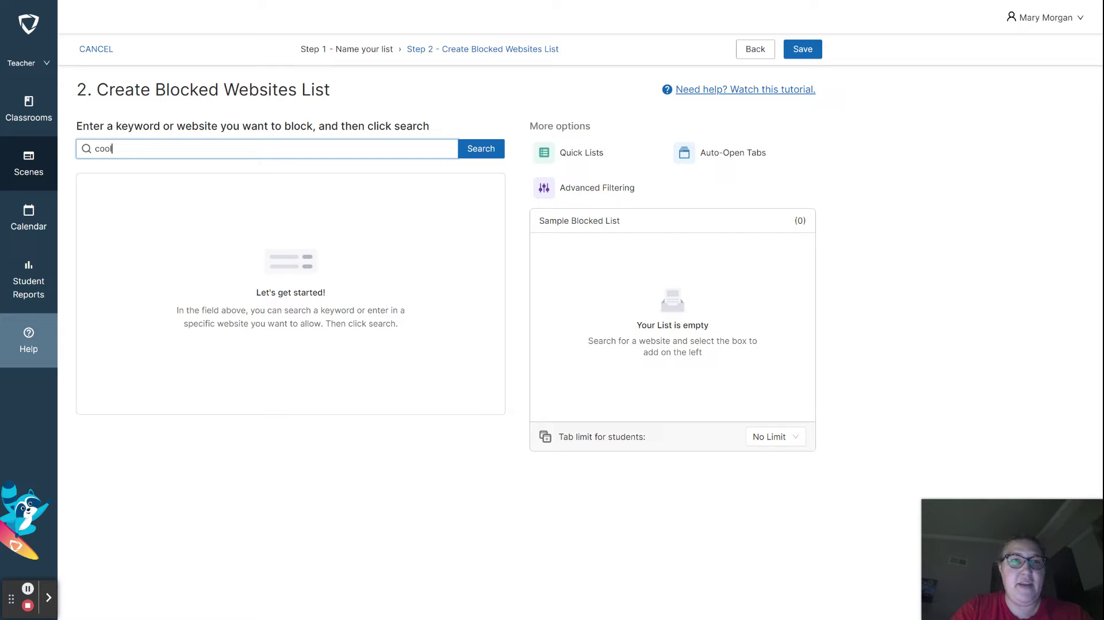
text(mathgames.com)
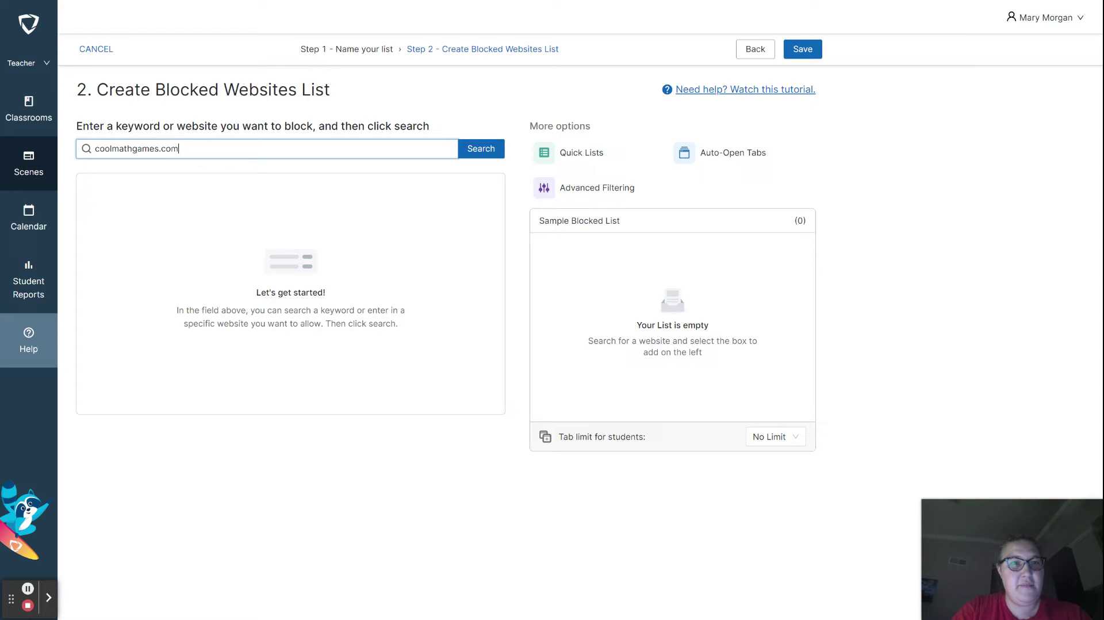
click(481, 149)
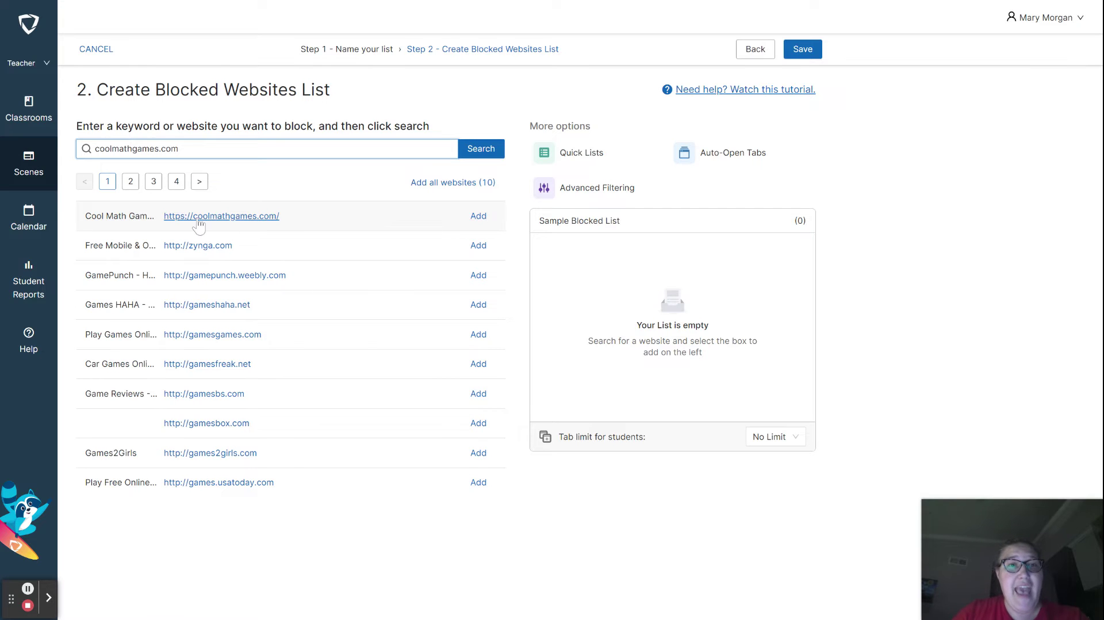
click(480, 217)
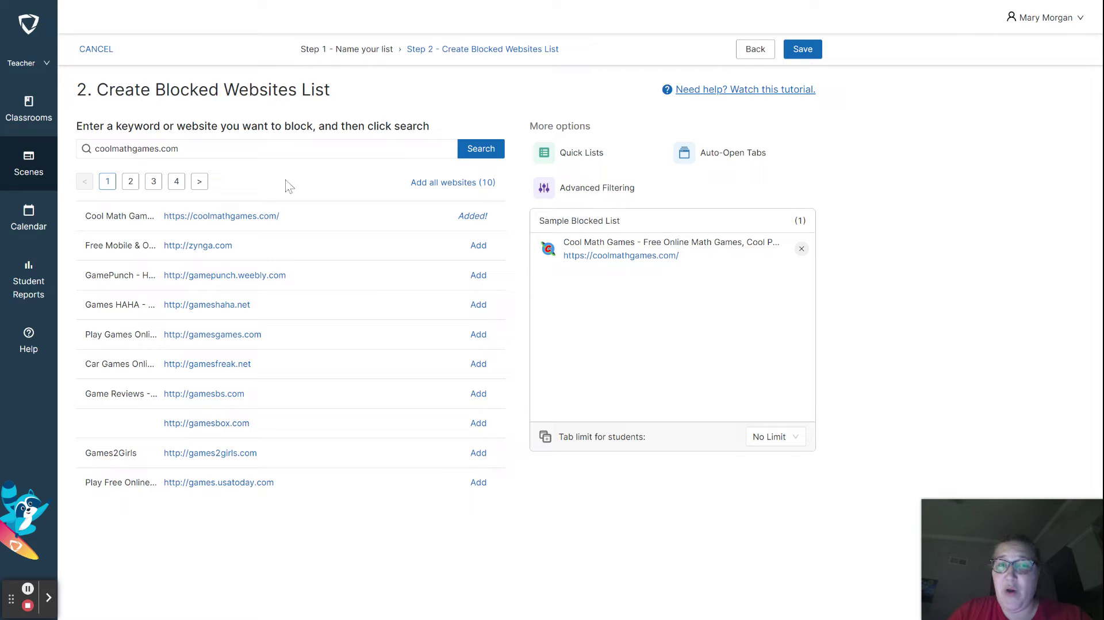
drag(214, 148, 17, 143)
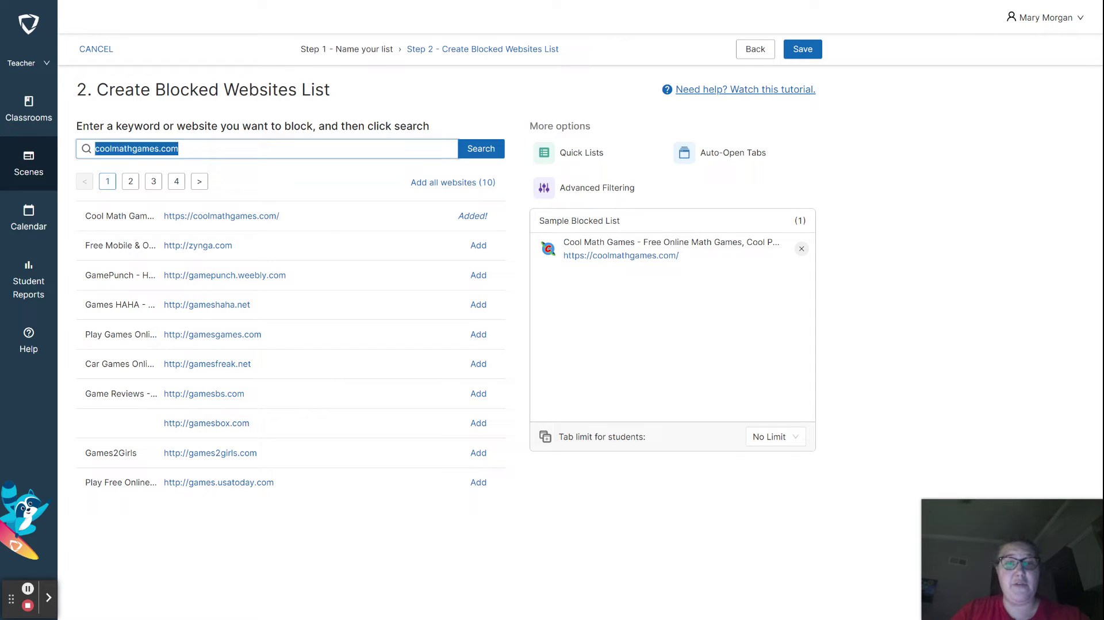
text(min)
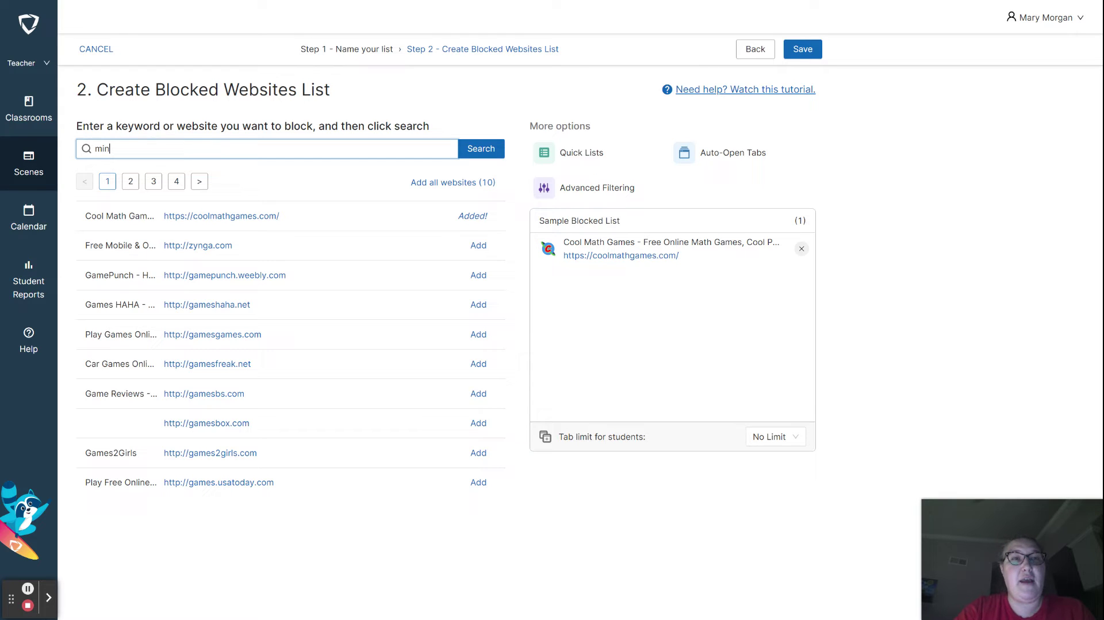
text(ecraft)
key(Return)
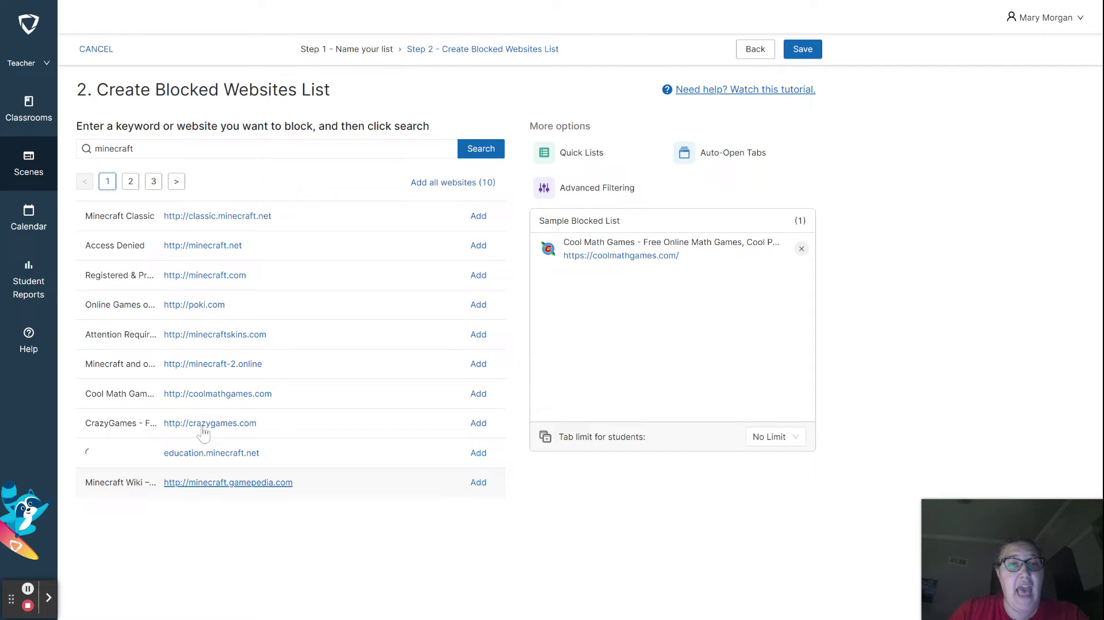
click(487, 221)
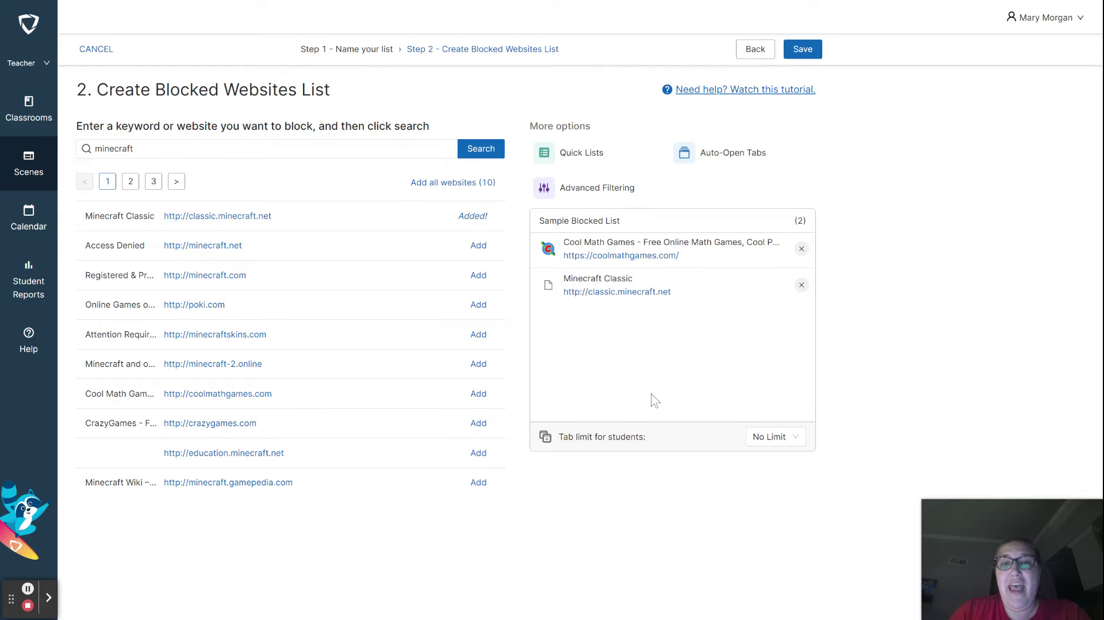
Set the tab limit for students to 3 and save the blocked list
click(794, 442)
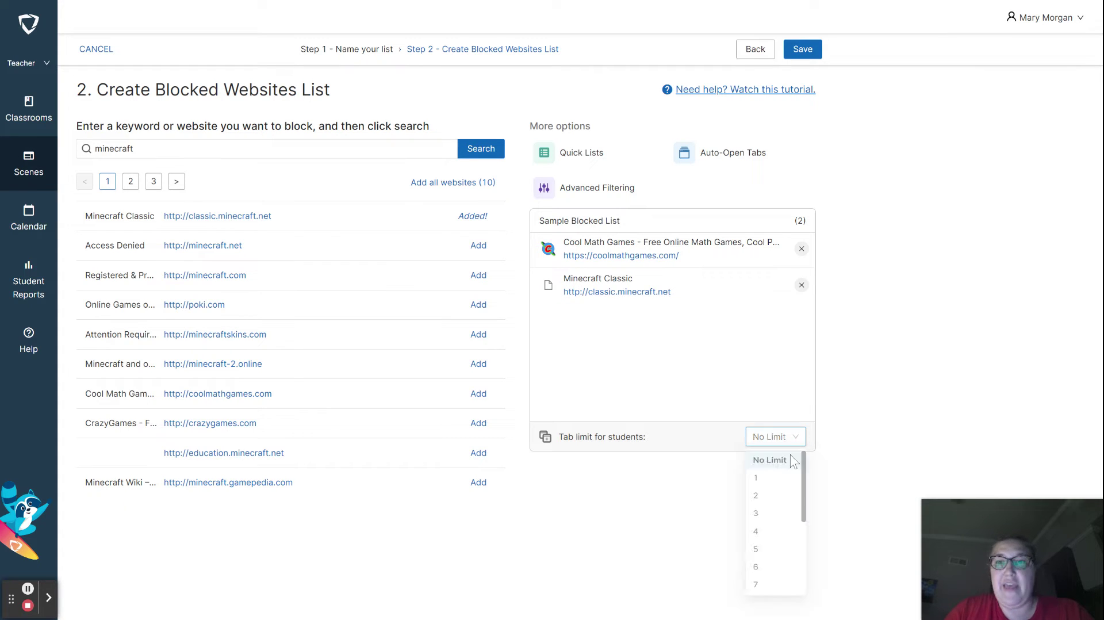
click(765, 522)
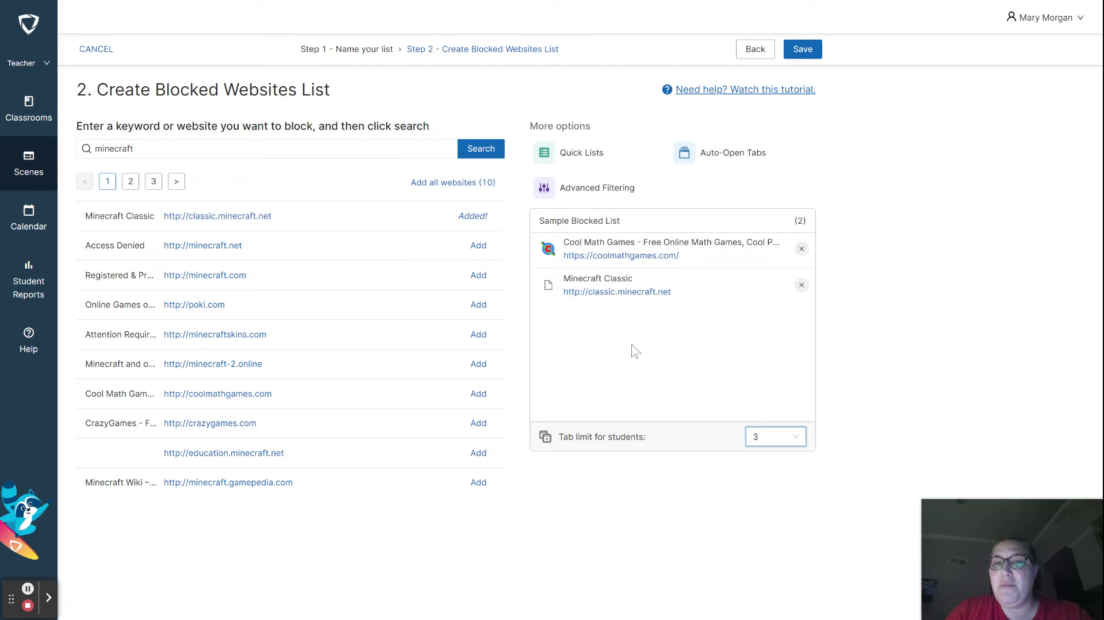
click(799, 50)
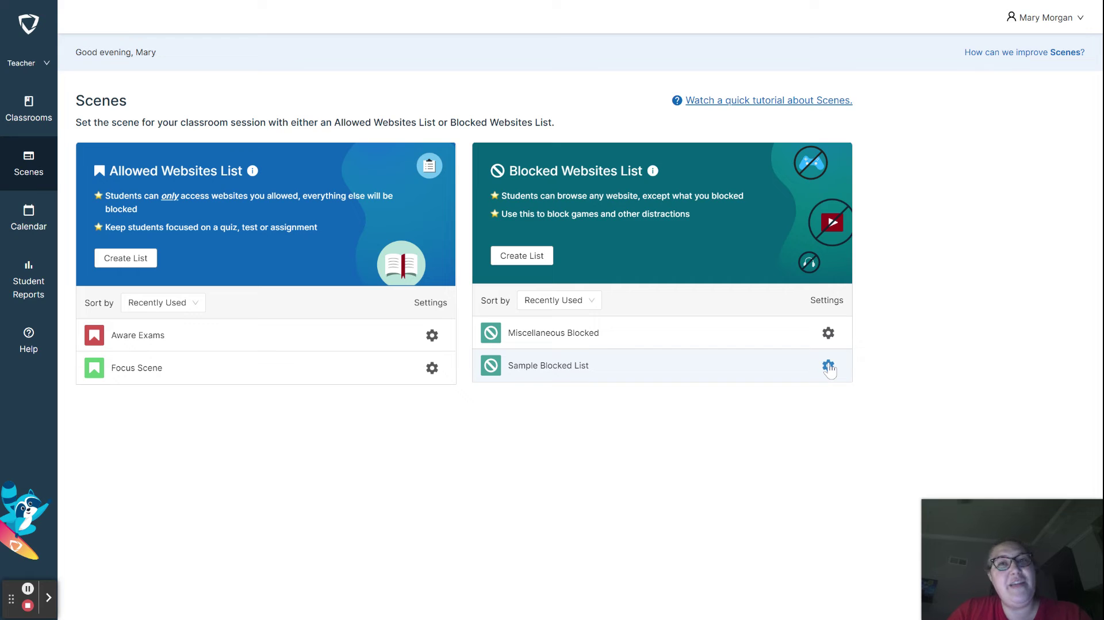
Delete the Sample Blocked List scene from the blocked websites lists
click(829, 365)
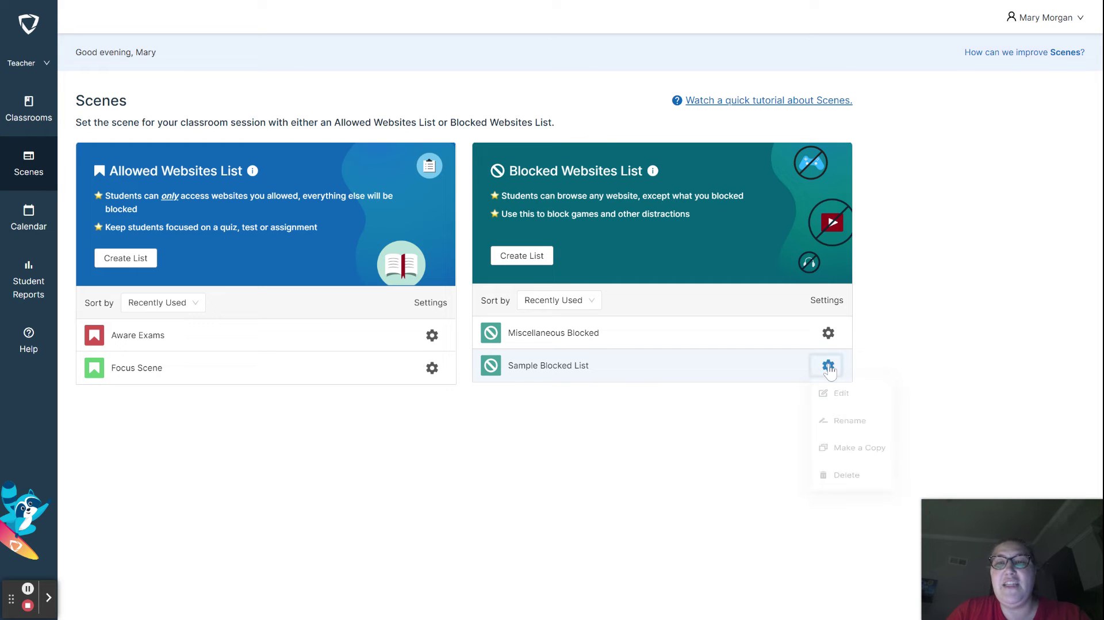
click(854, 494)
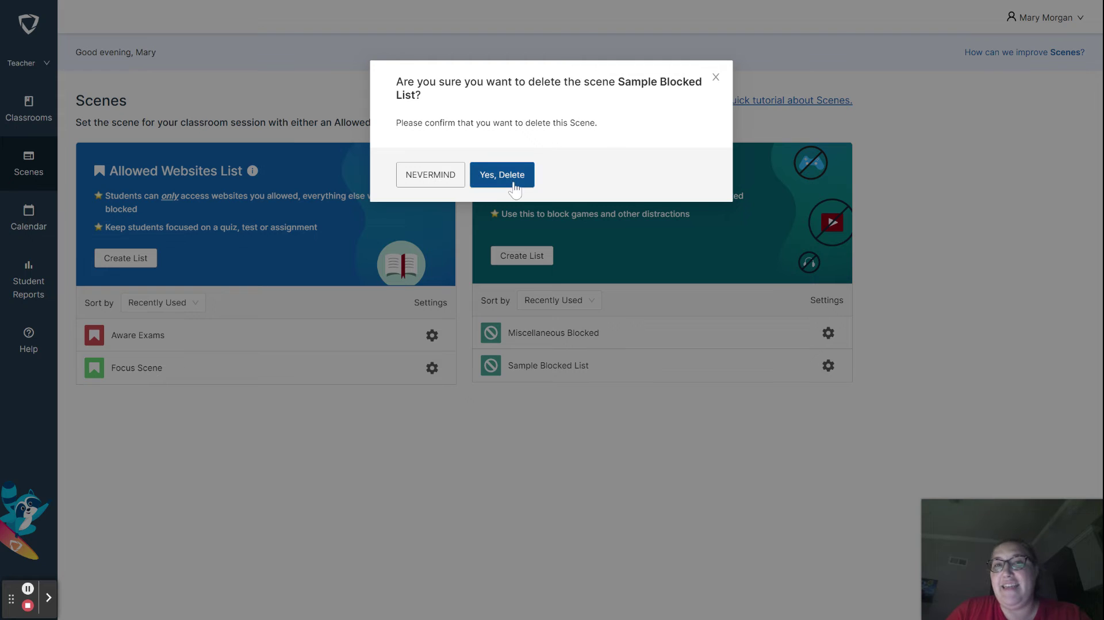
click(514, 181)
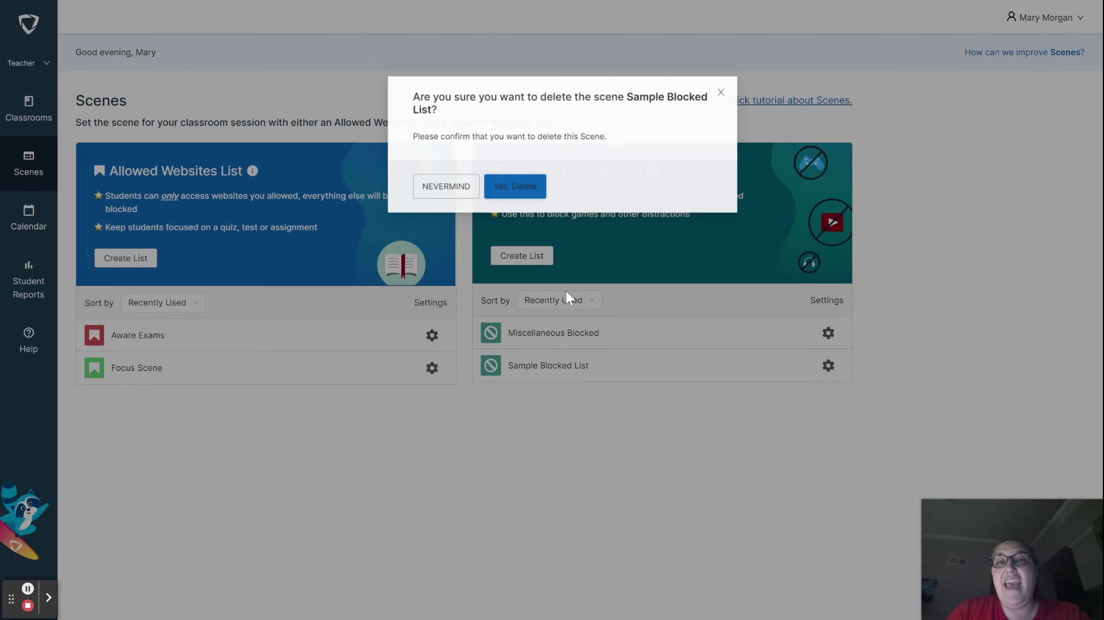
click(829, 334)
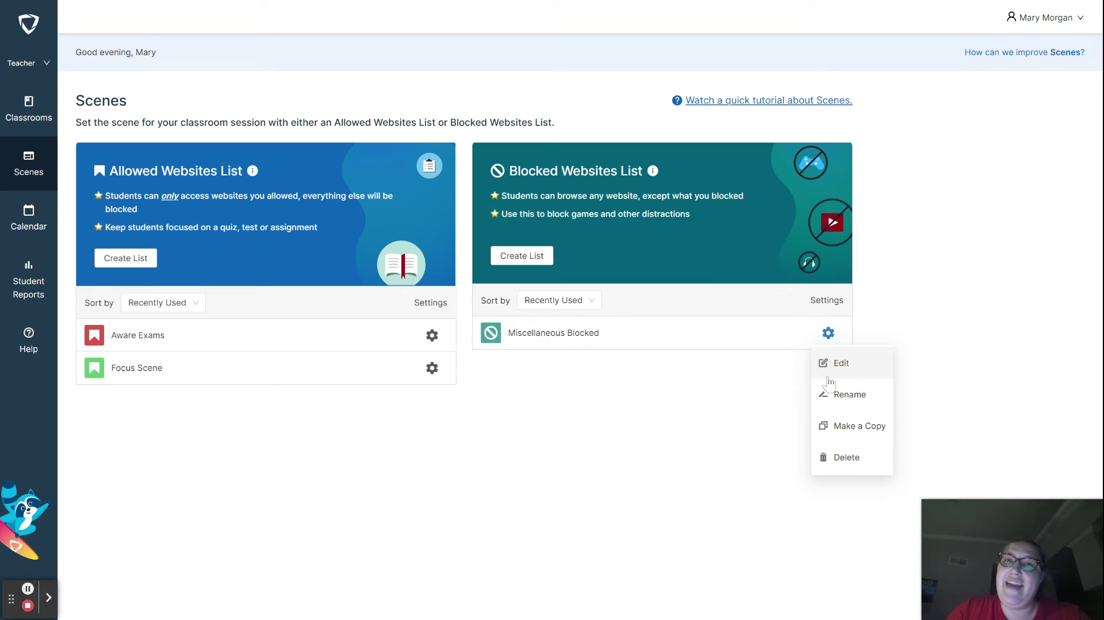
click(608, 418)
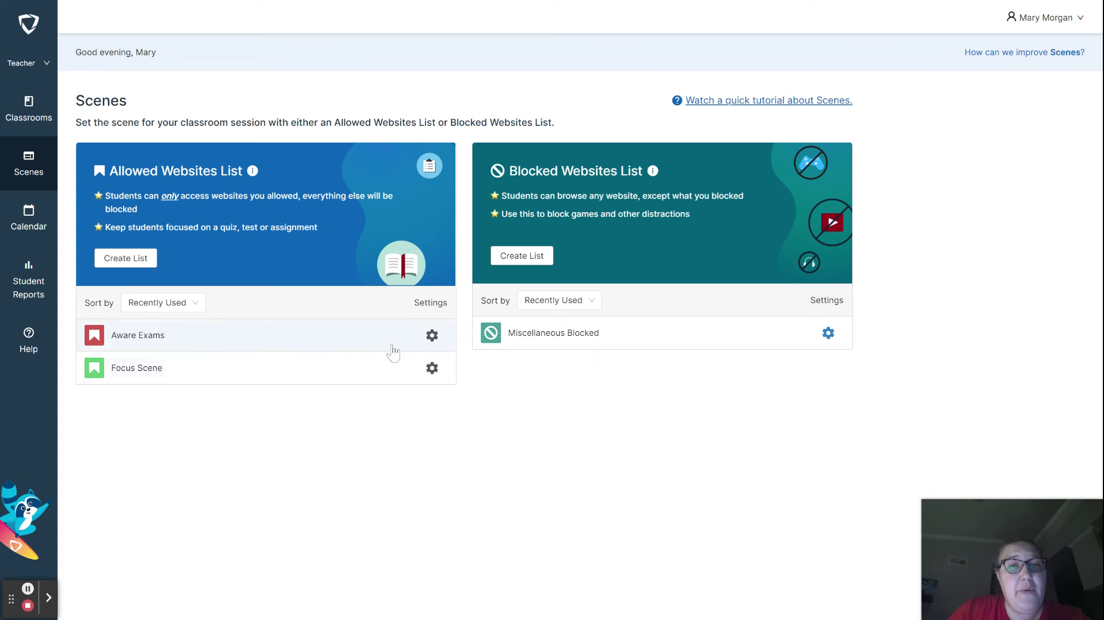
Open the Aware Exams allowed websites list for editing, review its allowed sites and tab limit, and save it
click(435, 338)
click(442, 364)
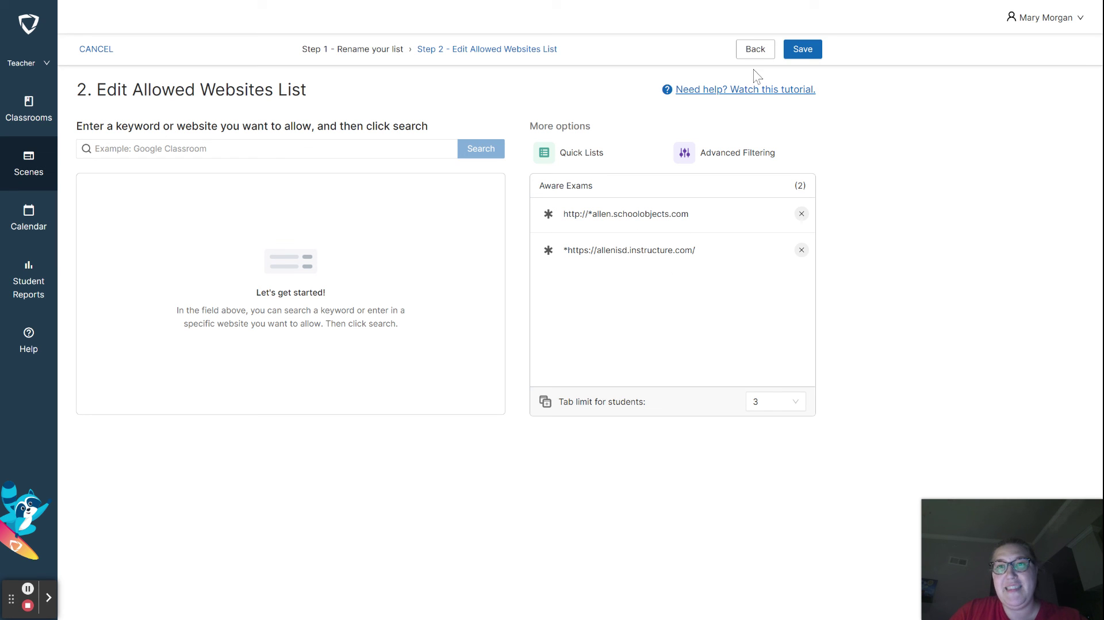
click(795, 51)
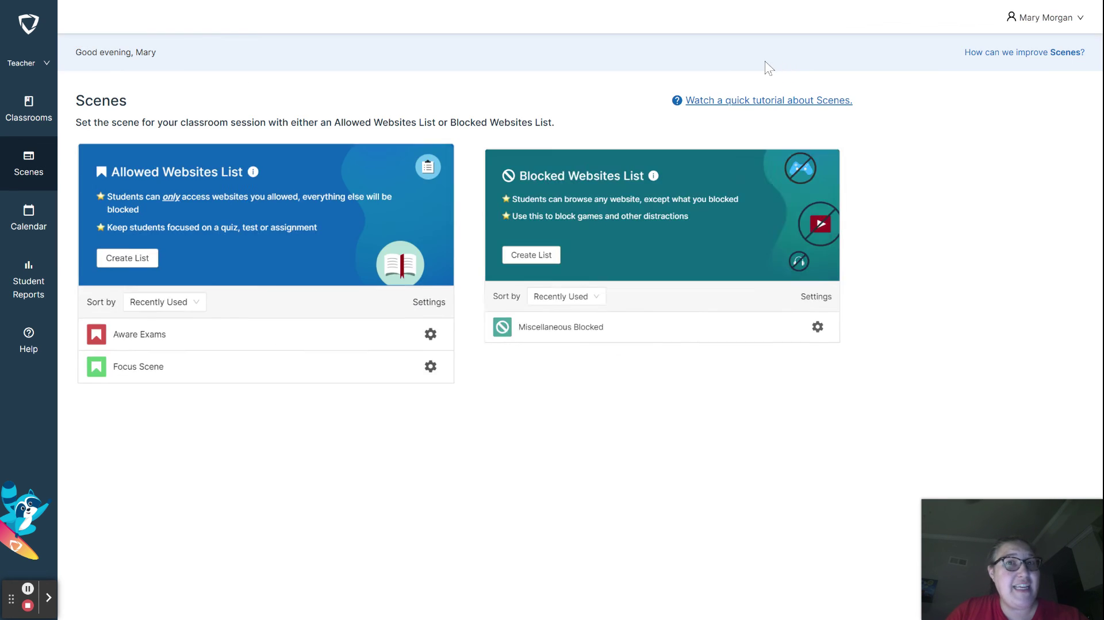